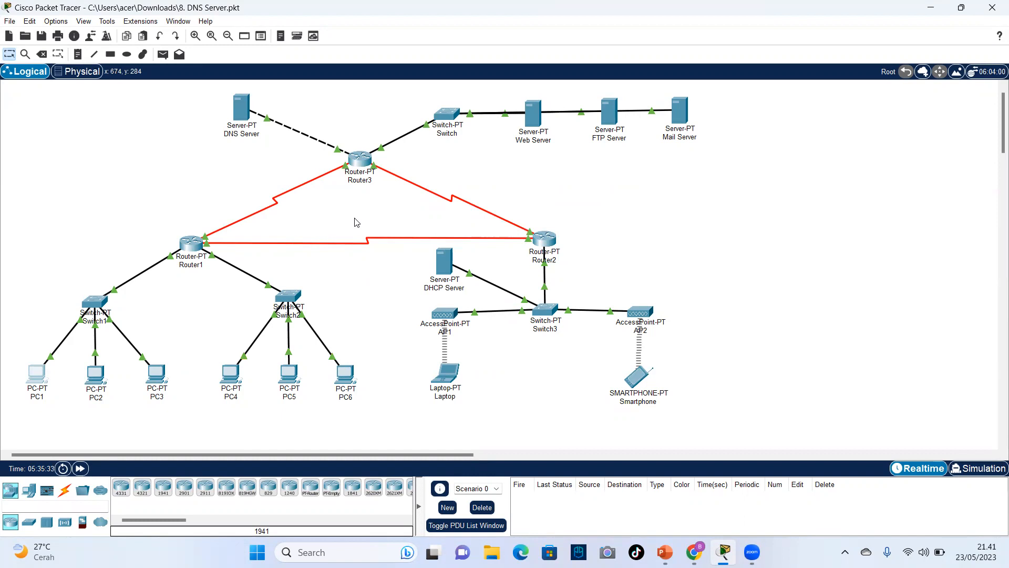
Check the static IP configuration of the FTP Server.
{"action": "left_click", "coordinate": [615, 117]}
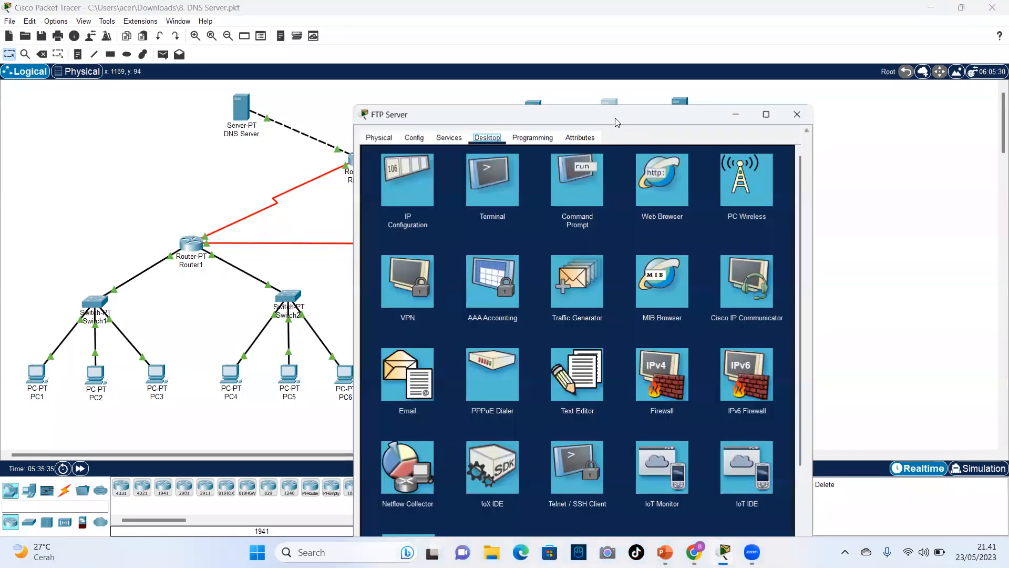
{"action": "left_click_drag", "start_coordinate": [617, 122], "coordinate": [617, 87]}
{"action": "left_click", "coordinate": [430, 150]}
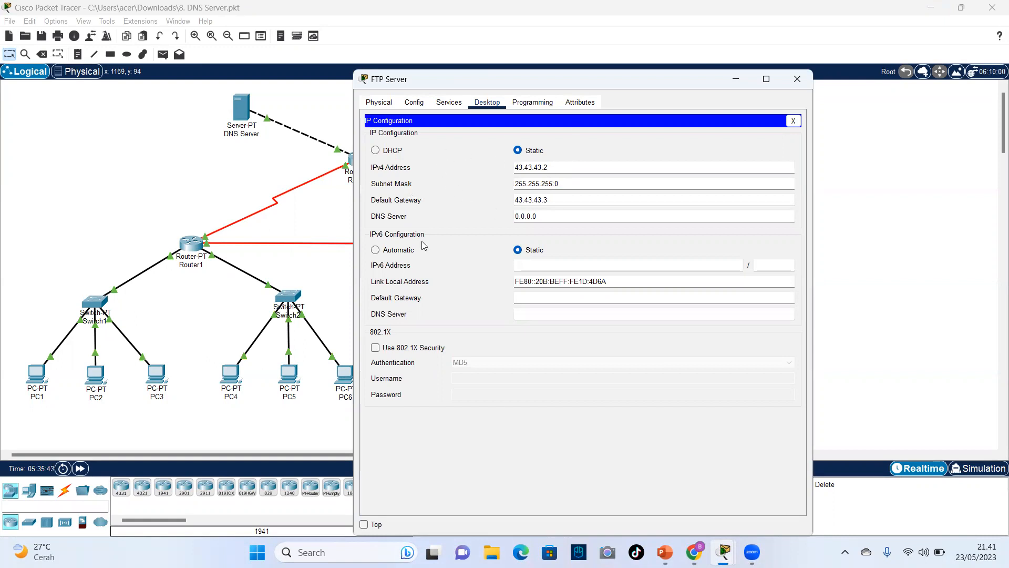
{"action": "left_click", "coordinate": [798, 80]}
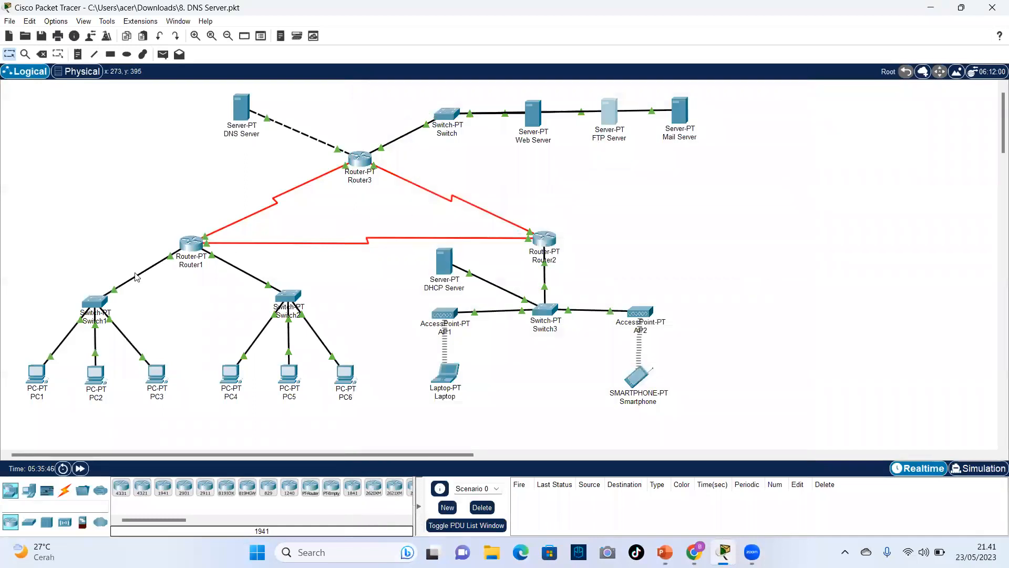
Open an FTP connection to 43.43.43.2 from PC1's Command Prompt.
{"action": "left_click", "coordinate": [37, 375]}
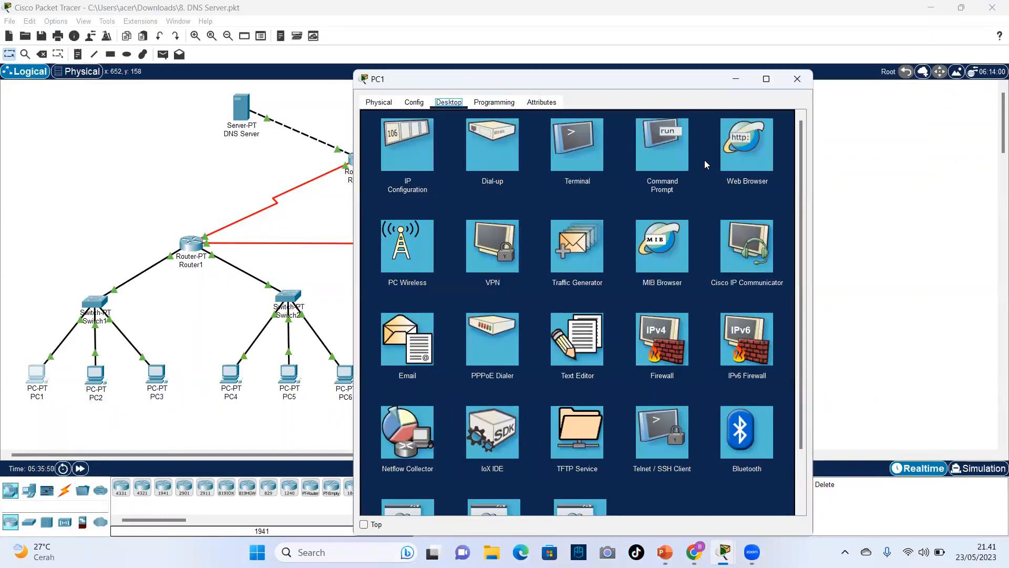
{"action": "left_click", "coordinate": [674, 156]}
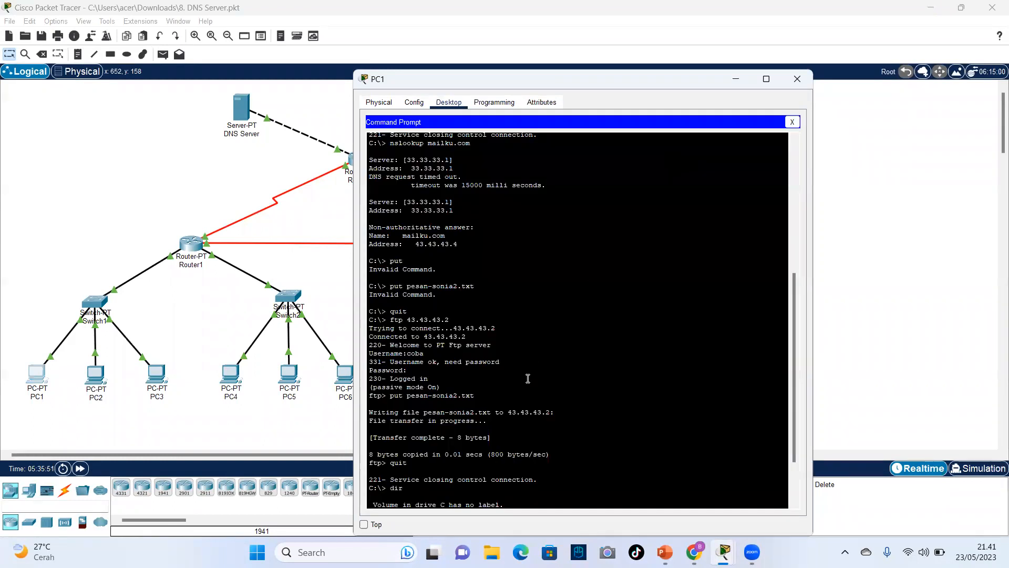
{"action": "scroll", "coordinate": [505, 419], "scroll_direction": "down", "scroll_amount": 3}
{"action": "scroll", "coordinate": [505, 418], "scroll_direction": "down", "scroll_amount": 3}
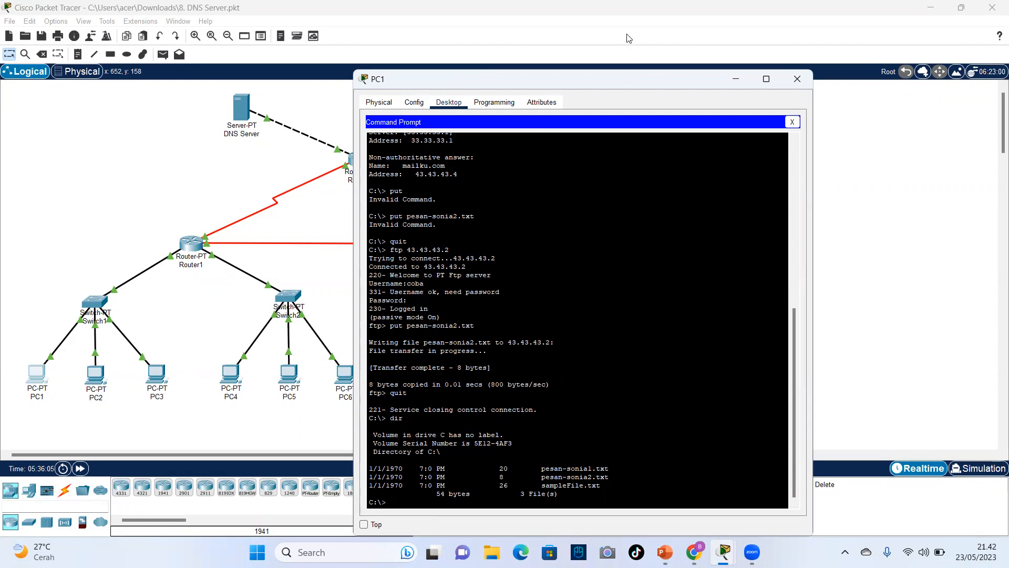
{"action": "double_click", "coordinate": [609, 73]}
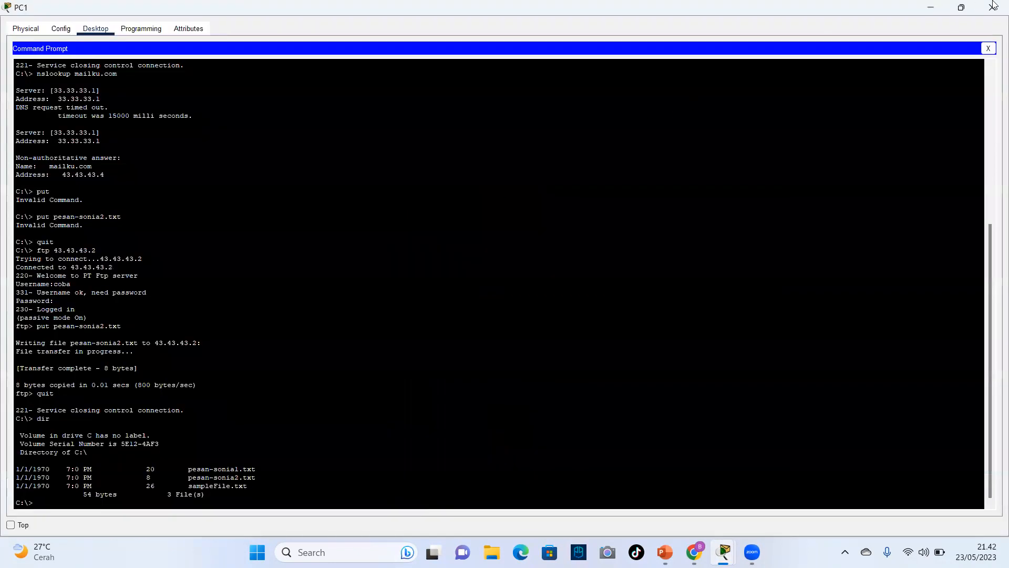
{"action": "left_click", "coordinate": [965, 7]}
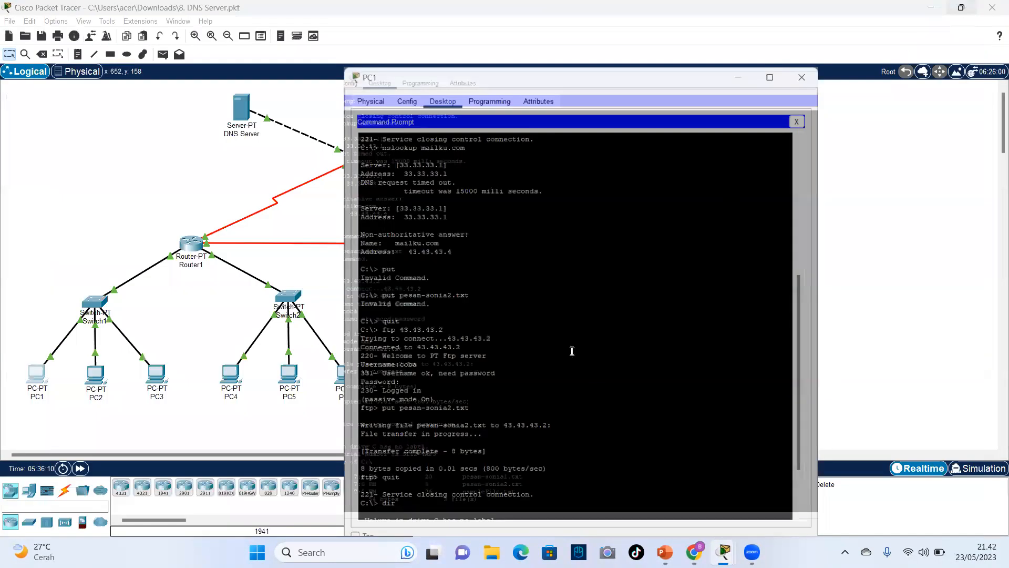
{"action": "scroll", "coordinate": [457, 462], "scroll_direction": "down", "scroll_amount": 3}
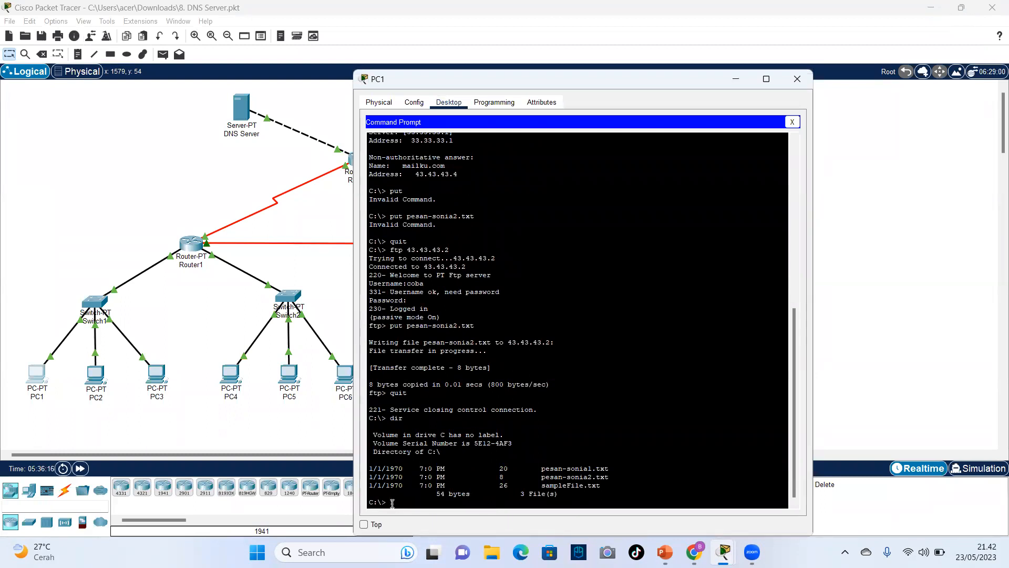
{"action": "type", "text": "ftp 43.43.43.2"}
{"action": "key", "text": "Return"}
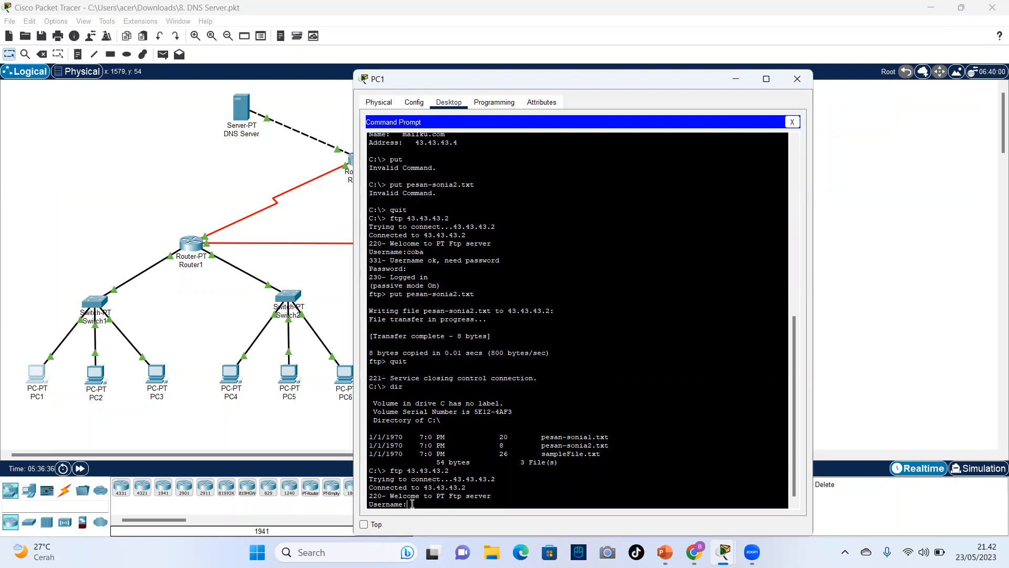
Log PC1 in to the FTP server with username coba and the account password.
{"action": "type", "text": "coba"}
{"action": "key", "text": "Return"}
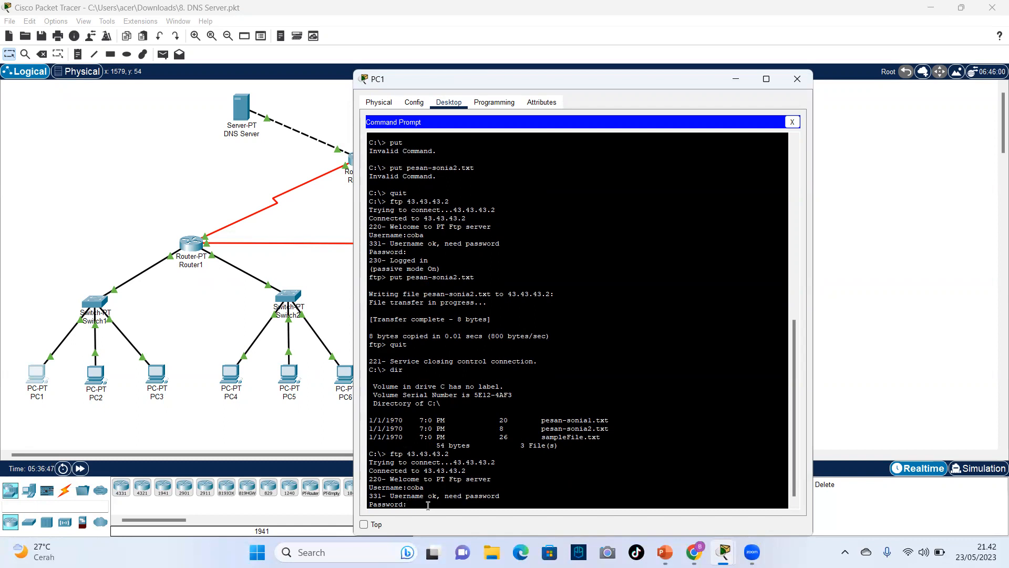
{"action": "key", "text": "Return"}
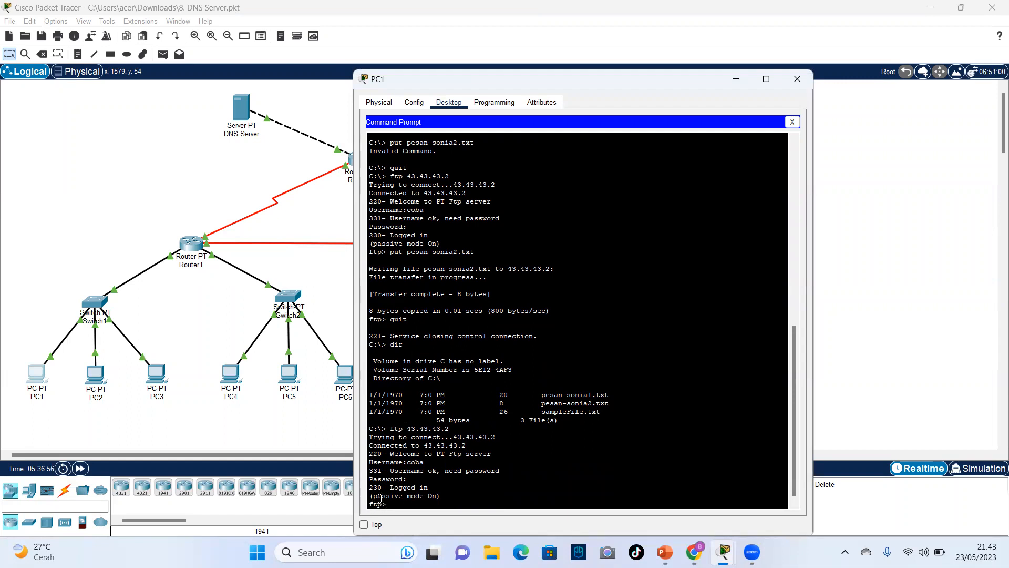
Open an FTP connection to 43.43.43.2 from the Laptop's Command Prompt.
{"action": "left_click", "coordinate": [741, 80]}
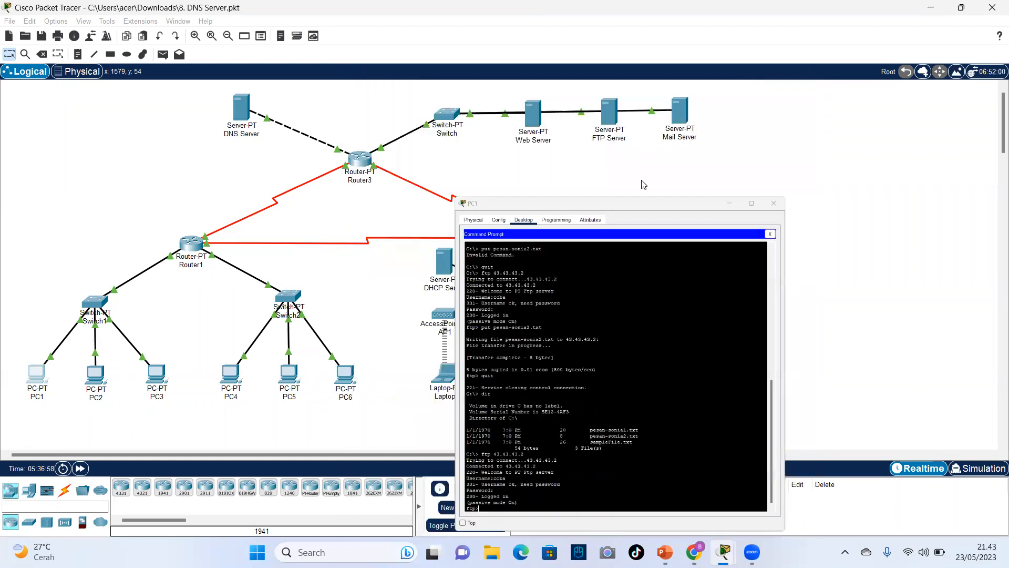
{"action": "left_click", "coordinate": [444, 377]}
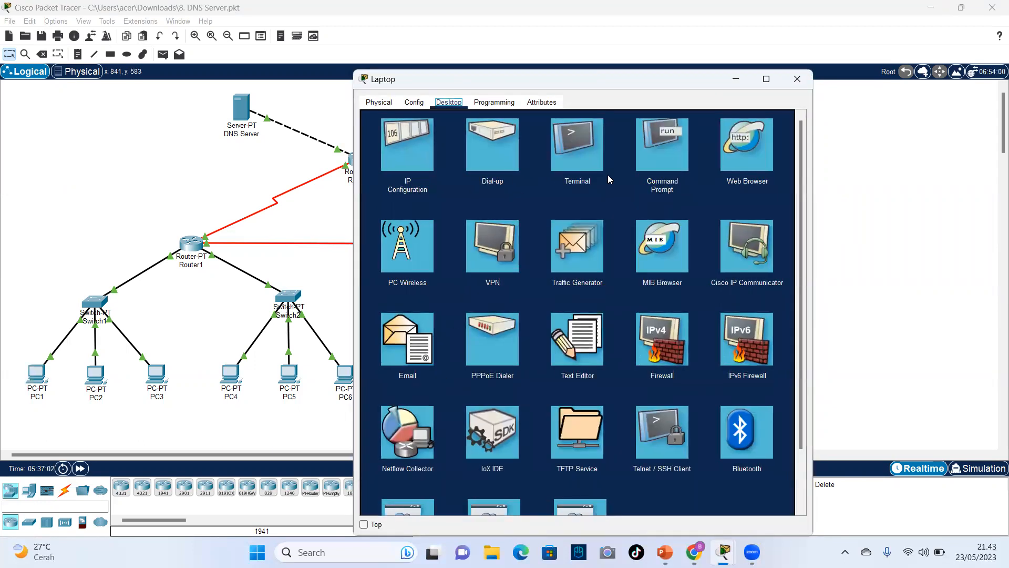
{"action": "left_click", "coordinate": [641, 161]}
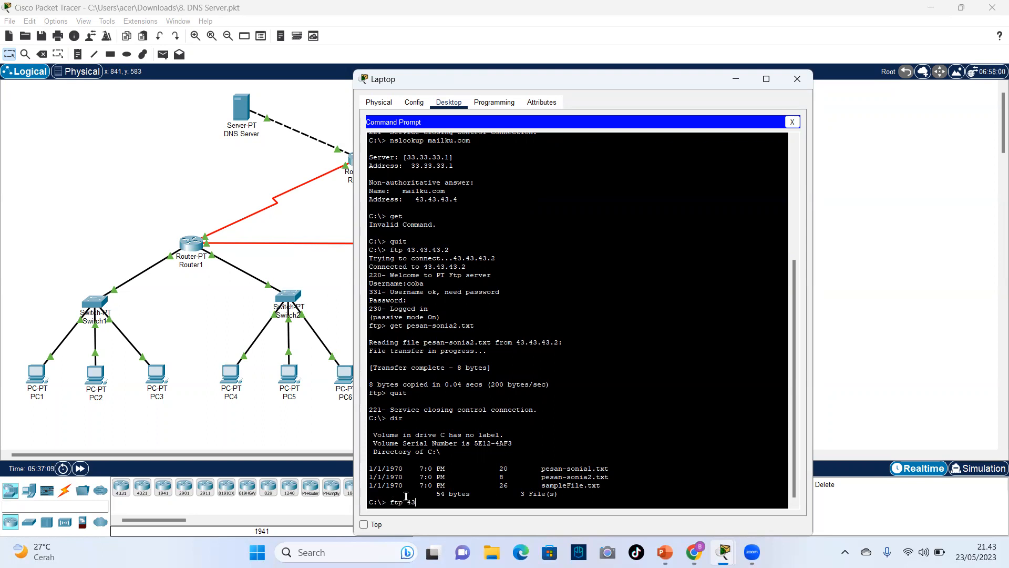
{"action": "type", "text": "43.43.43.2"}
{"action": "key", "text": "Return"}
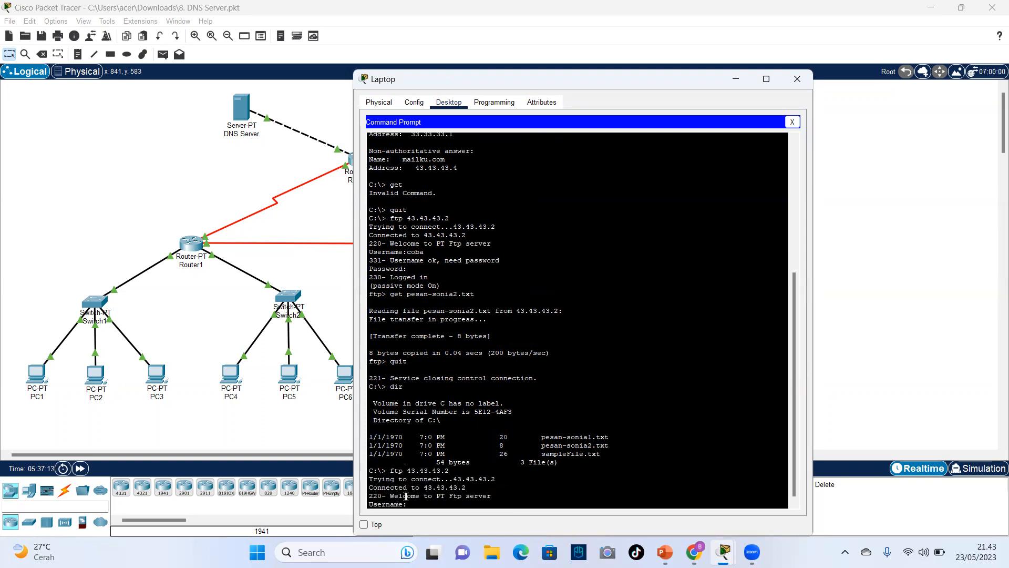
Log the Laptop in to the FTP server with username coba and the account password, and put its Command Prompt away.
{"action": "type", "text": "coba"}
{"action": "key", "text": "Return"}
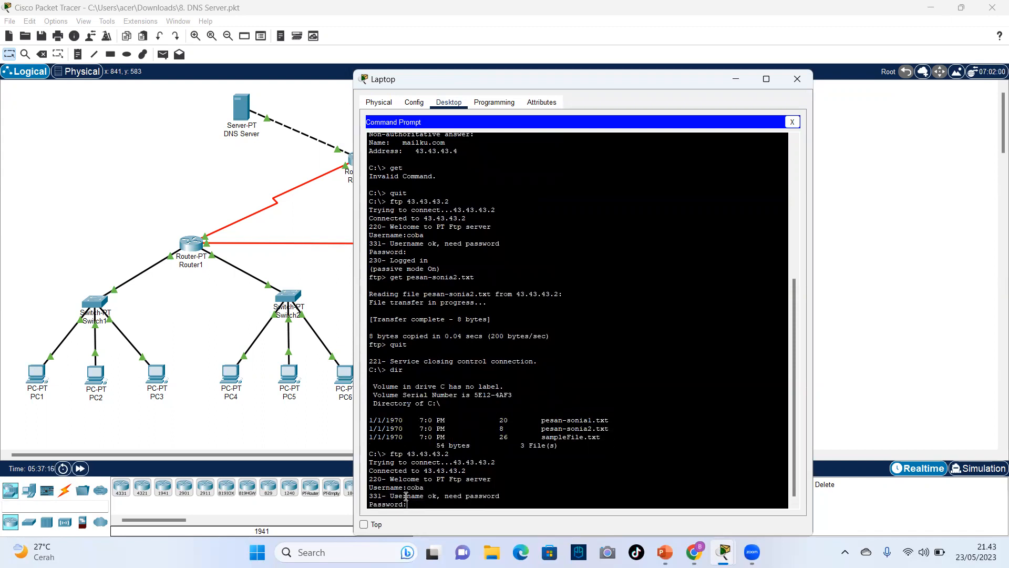
{"action": "key", "text": "Return"}
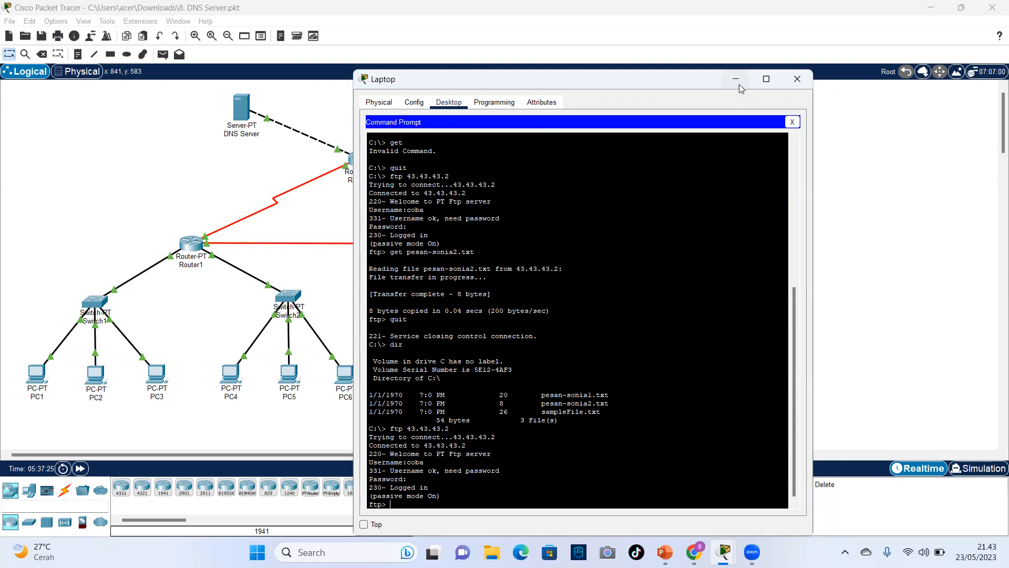
{"action": "left_click", "coordinate": [793, 126]}
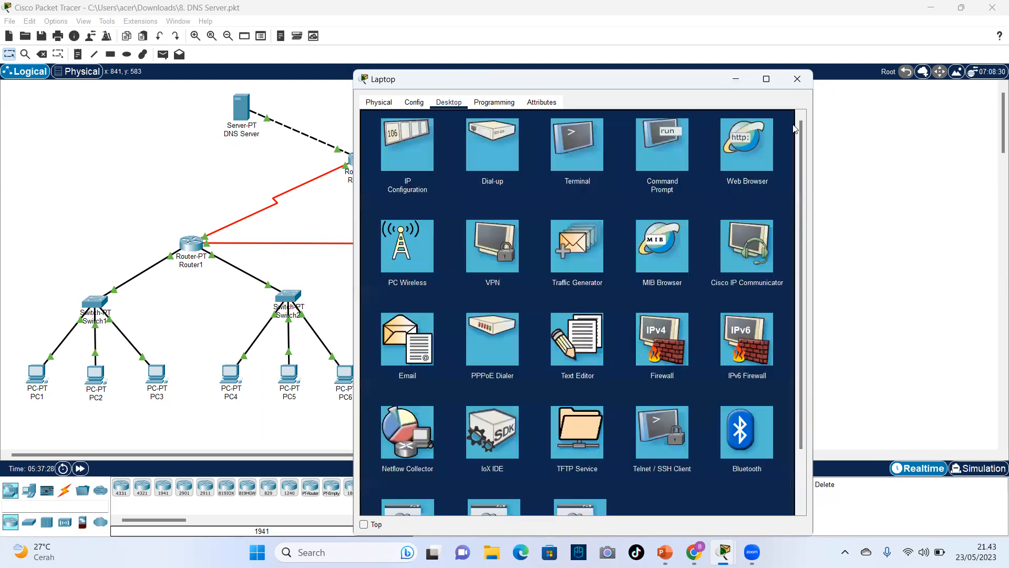
{"action": "left_click", "coordinate": [736, 79]}
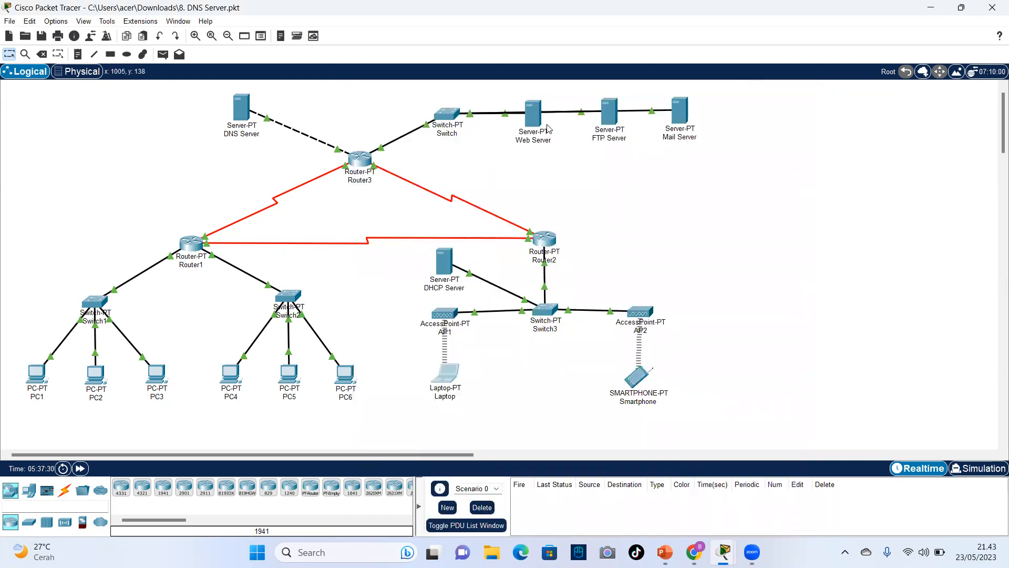
Review the user accounts and permissions of the FTP service on the FTP Server.
{"action": "left_click", "coordinate": [609, 124]}
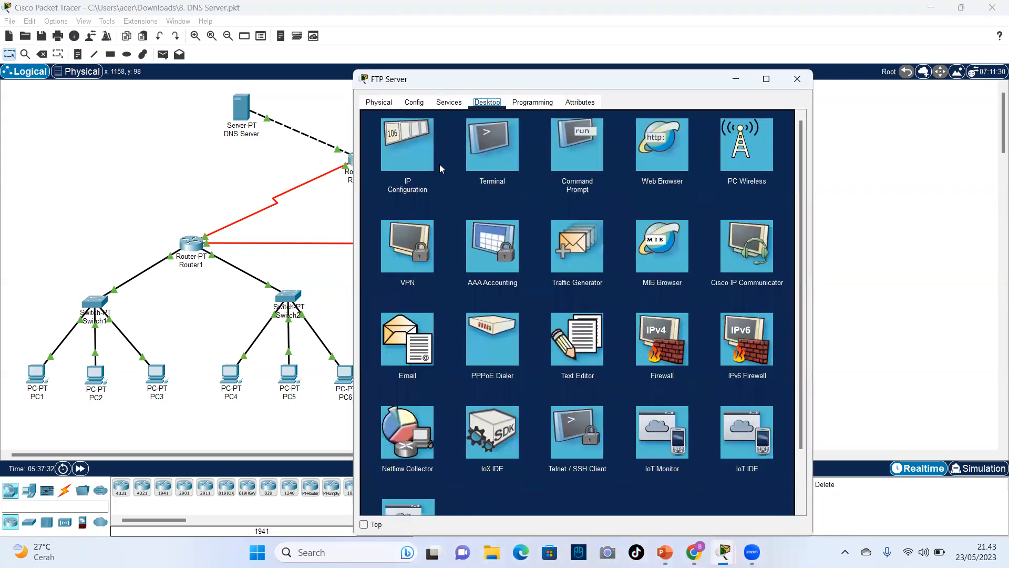
{"action": "left_click", "coordinate": [452, 103]}
{"action": "left_click", "coordinate": [405, 238]}
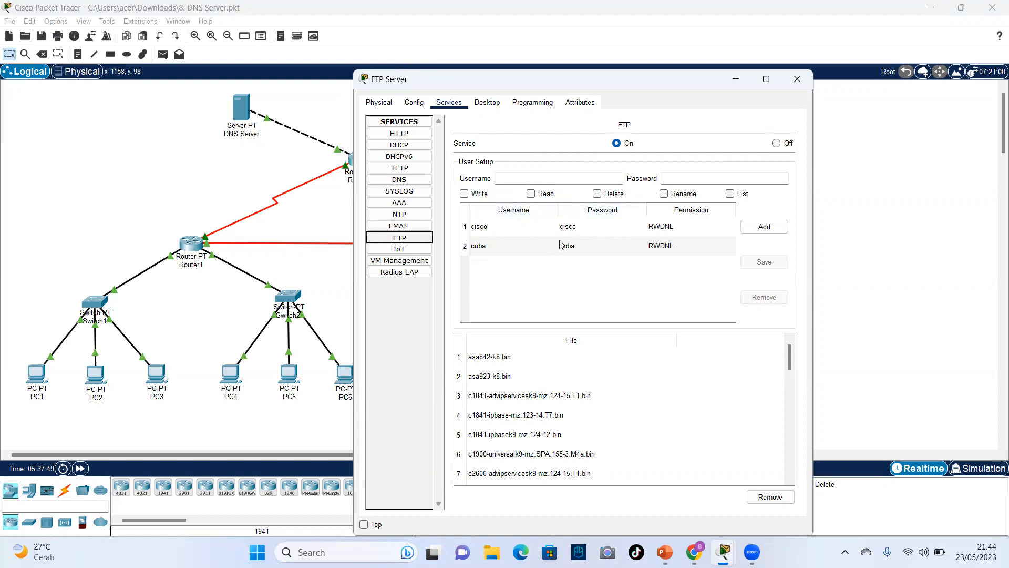
{"action": "left_click", "coordinate": [796, 80]}
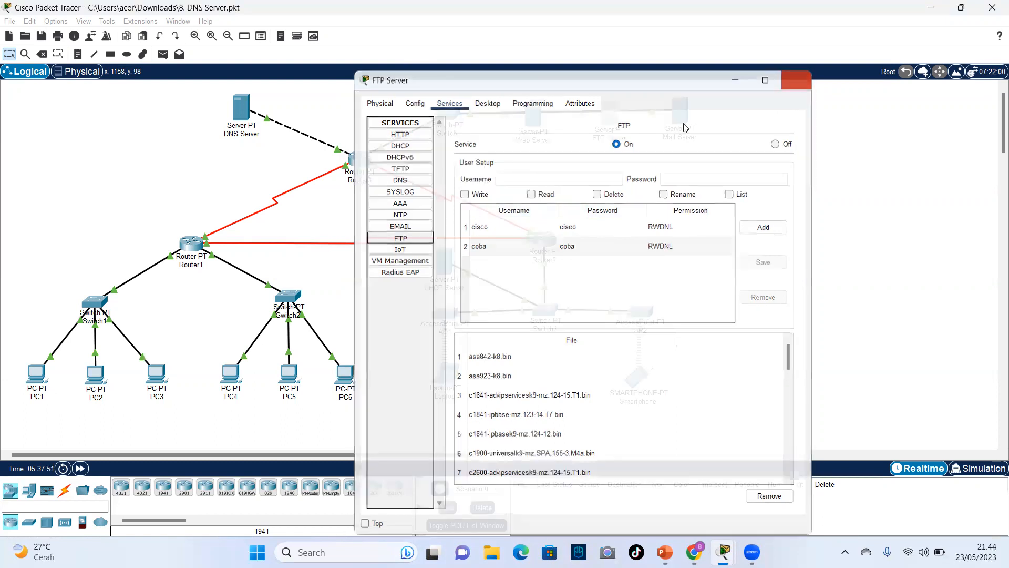
Write the message "saya pc 1 mengirim pesan" in PC1's Text Editor.
{"action": "left_click", "coordinate": [35, 383]}
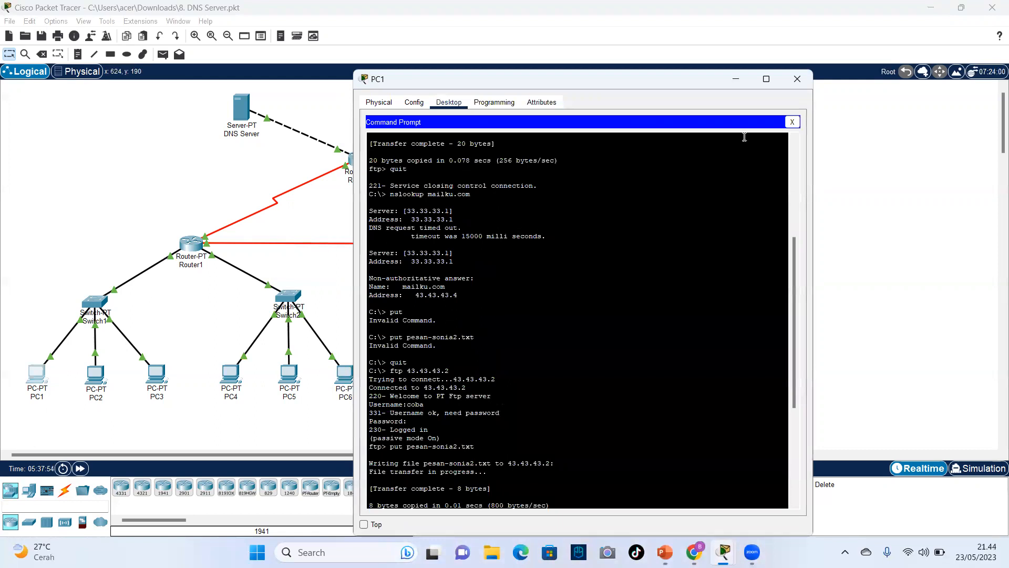
{"action": "left_click", "coordinate": [792, 122]}
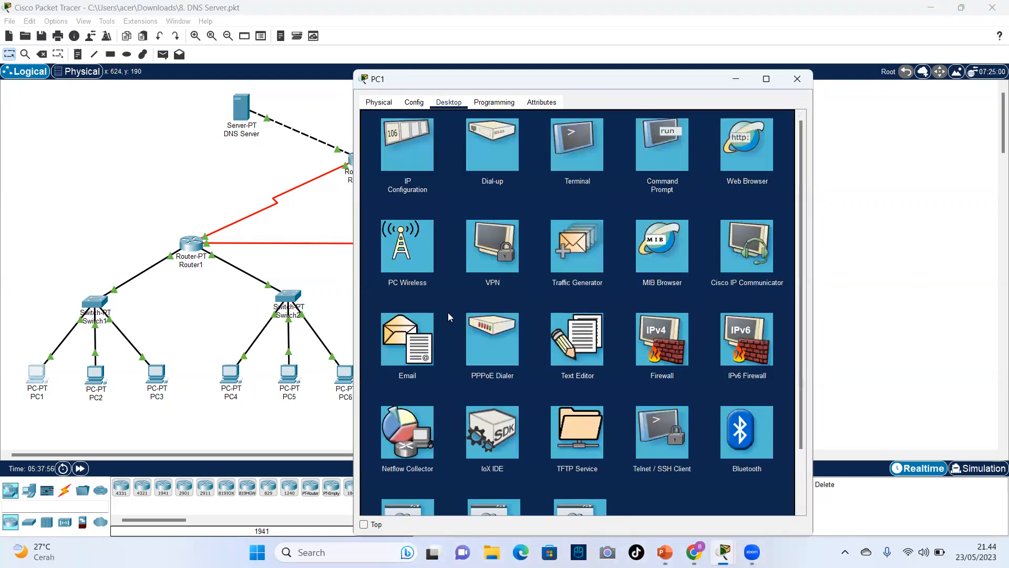
{"action": "left_click", "coordinate": [577, 342]}
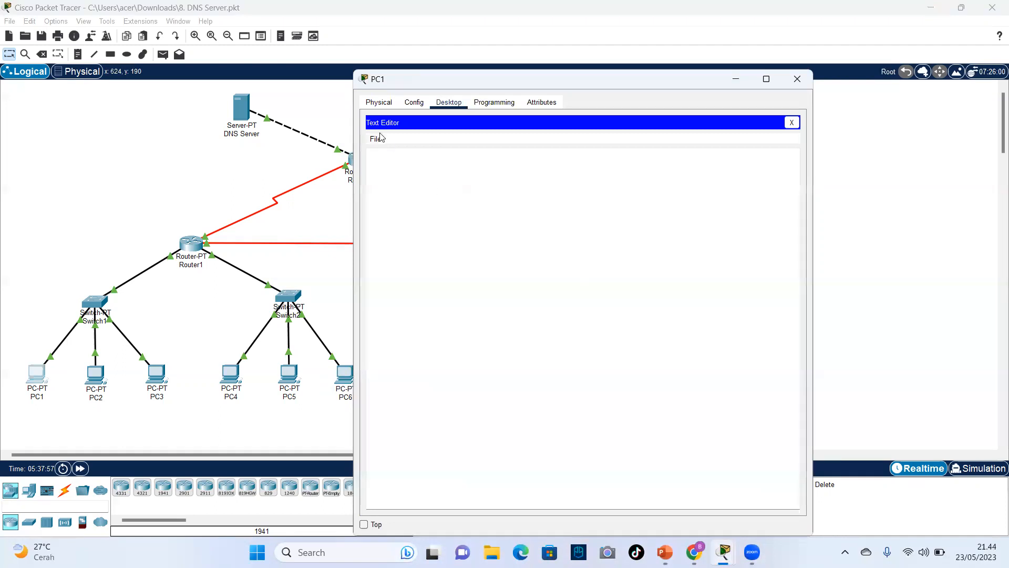
{"action": "left_click", "coordinate": [395, 159]}
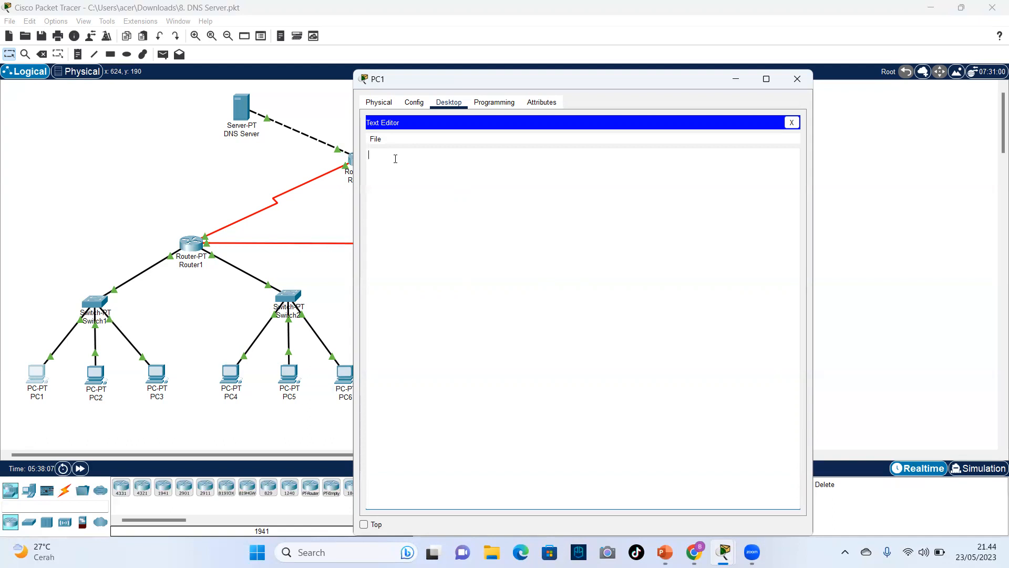
{"action": "type", "text": "saya pc 1 mengirim pesan"}
Save the message on PC1 as pesan-pc.txt and close the PC1 window.
{"action": "left_click", "coordinate": [377, 143]}
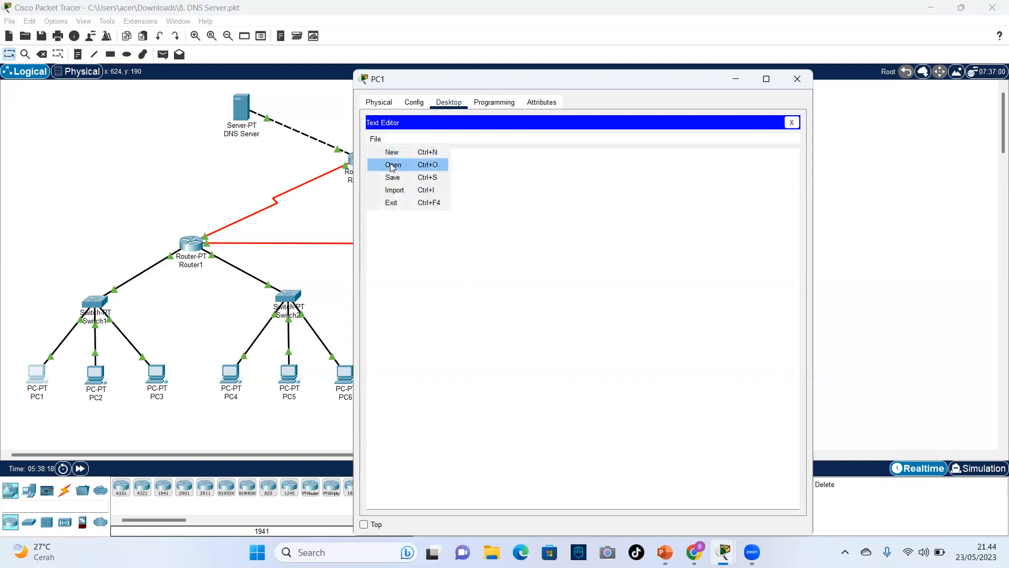
{"action": "left_click", "coordinate": [395, 181]}
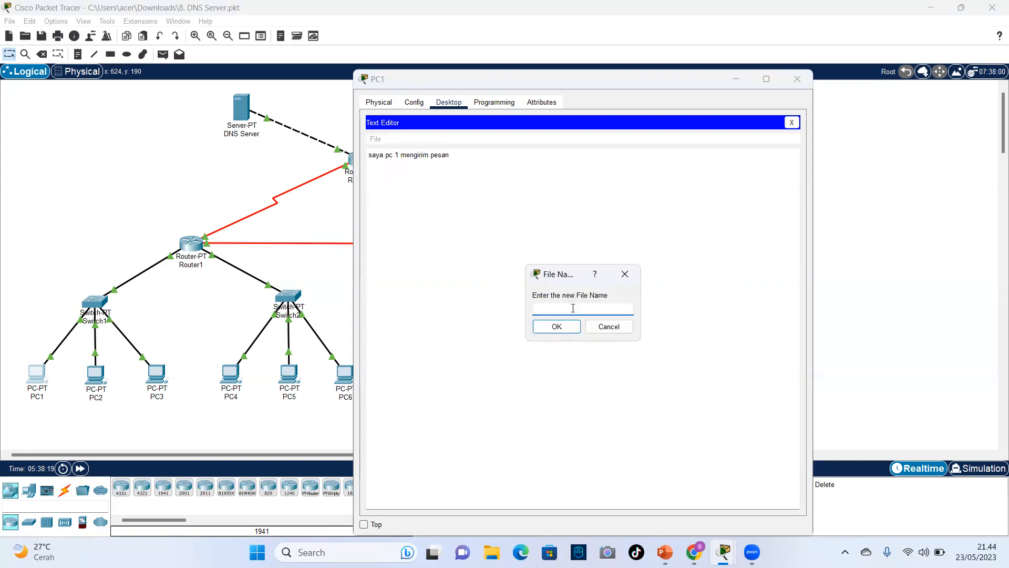
{"action": "type", "text": "pesan"}
{"action": "type", "text": "-pc1"}
{"action": "left_click", "coordinate": [568, 335]}
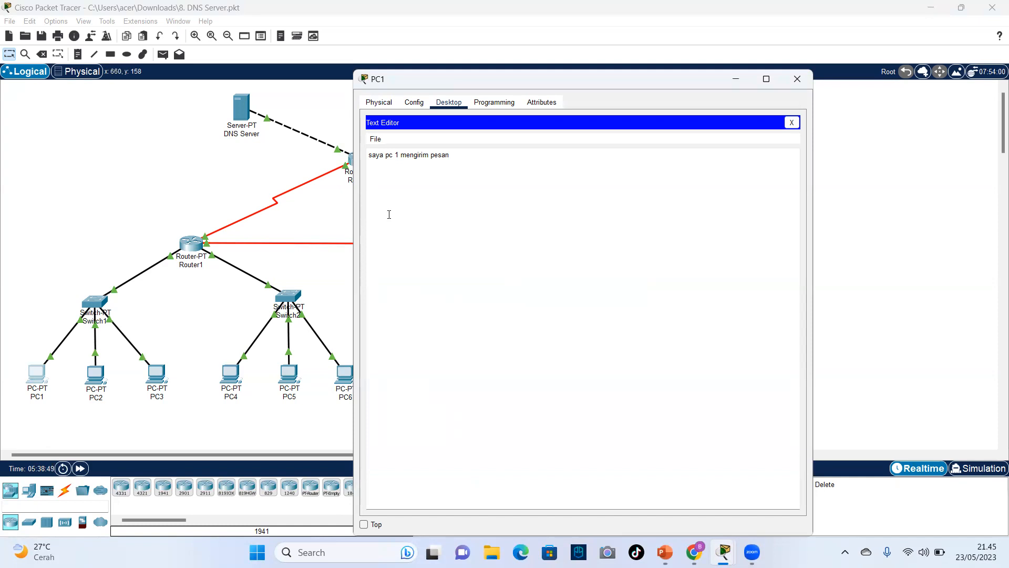
{"action": "left_click", "coordinate": [802, 81]}
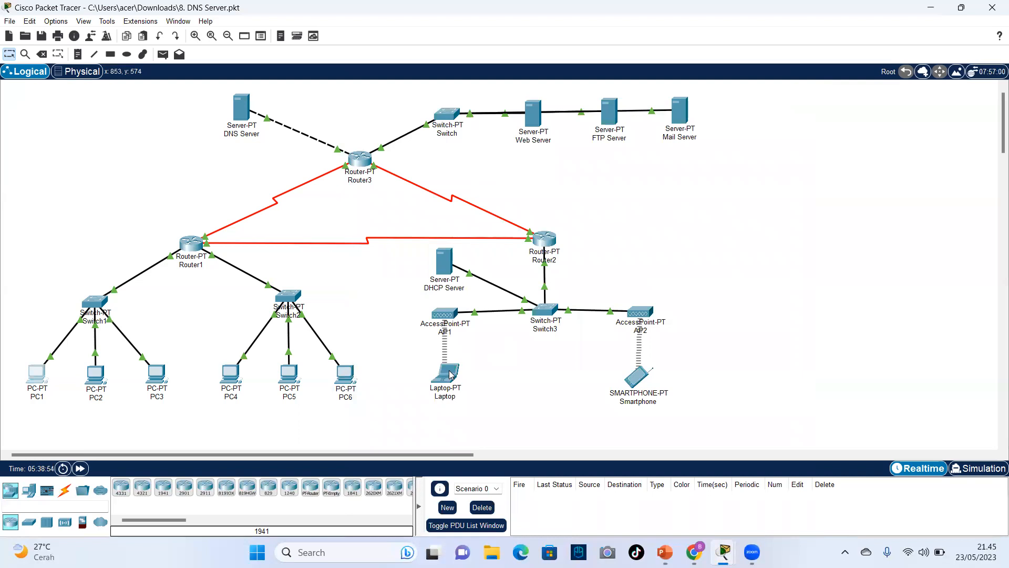
Upload pesan-pc.txt from PC1 to the FTP server with the put command, and close the PC1 window.
{"action": "left_click", "coordinate": [37, 377]}
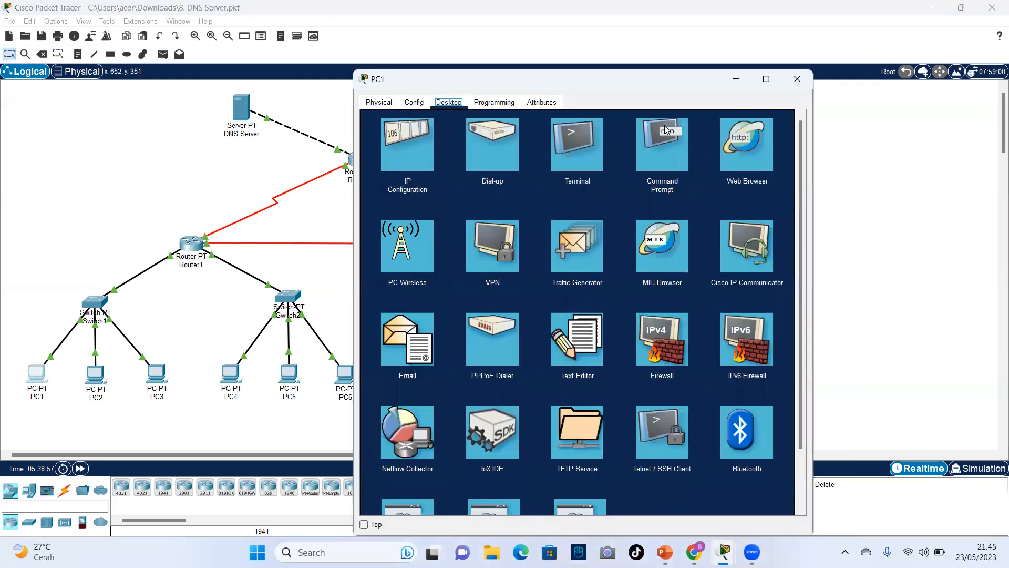
{"action": "left_click", "coordinate": [662, 142]}
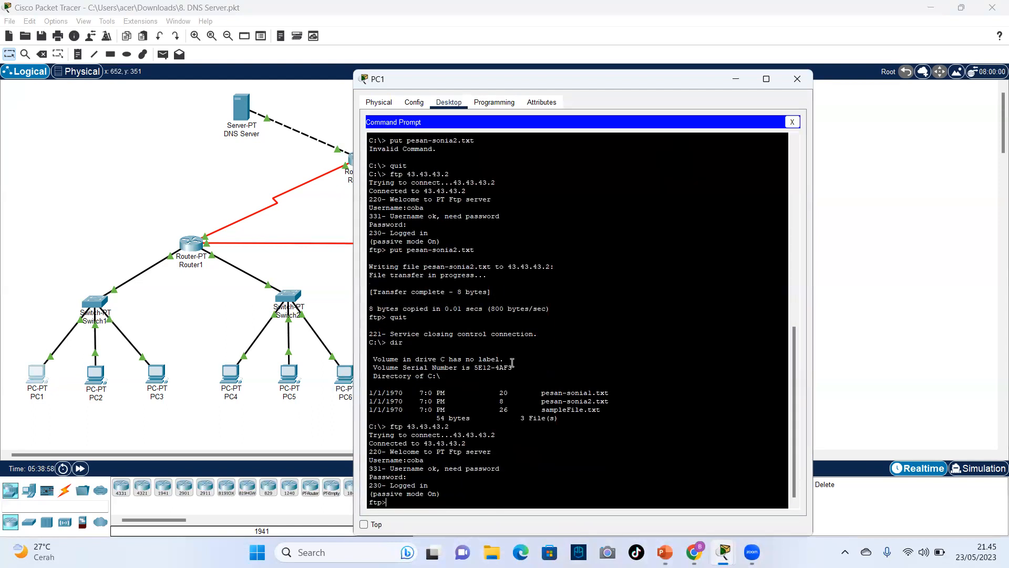
{"action": "right_click", "coordinate": [512, 363]}
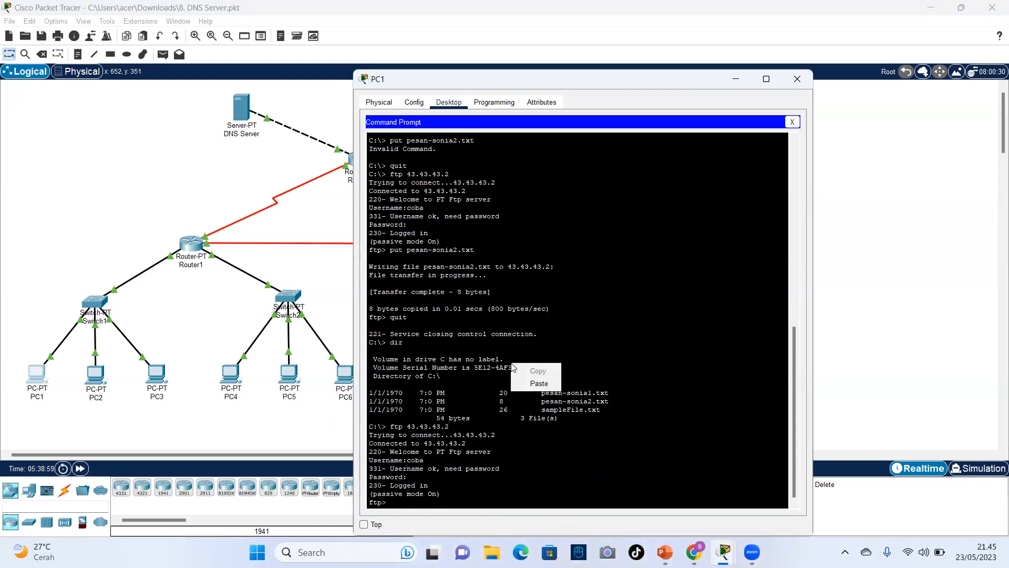
{"action": "left_click", "coordinate": [399, 504]}
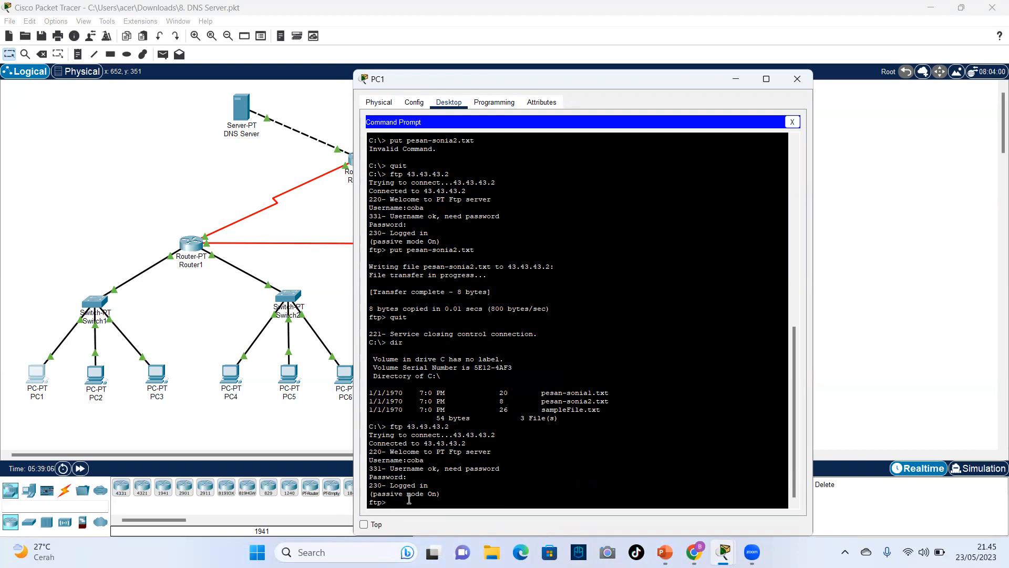
{"action": "type", "text": "put pesan-pc.txt"}
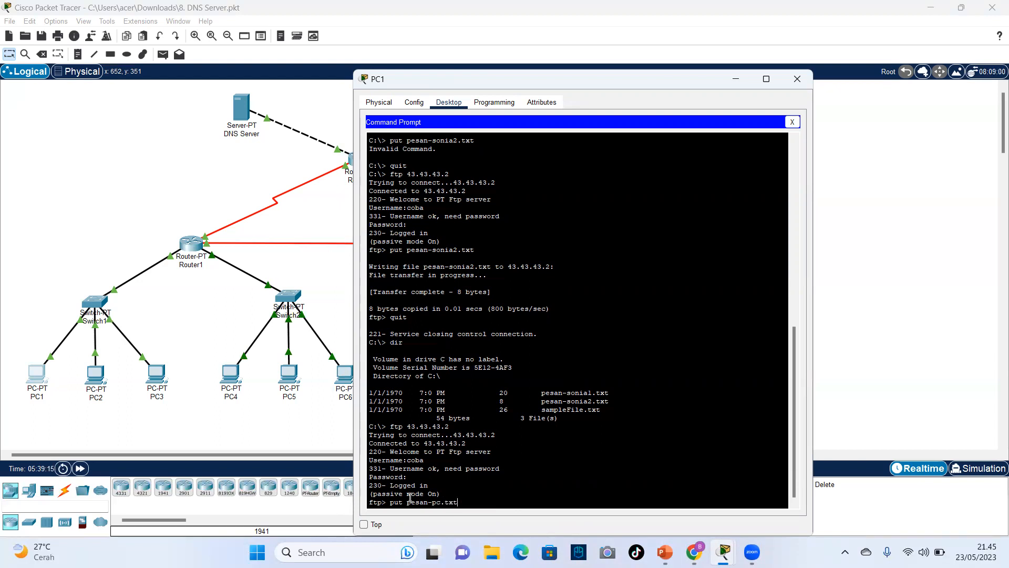
{"action": "key", "text": "Return"}
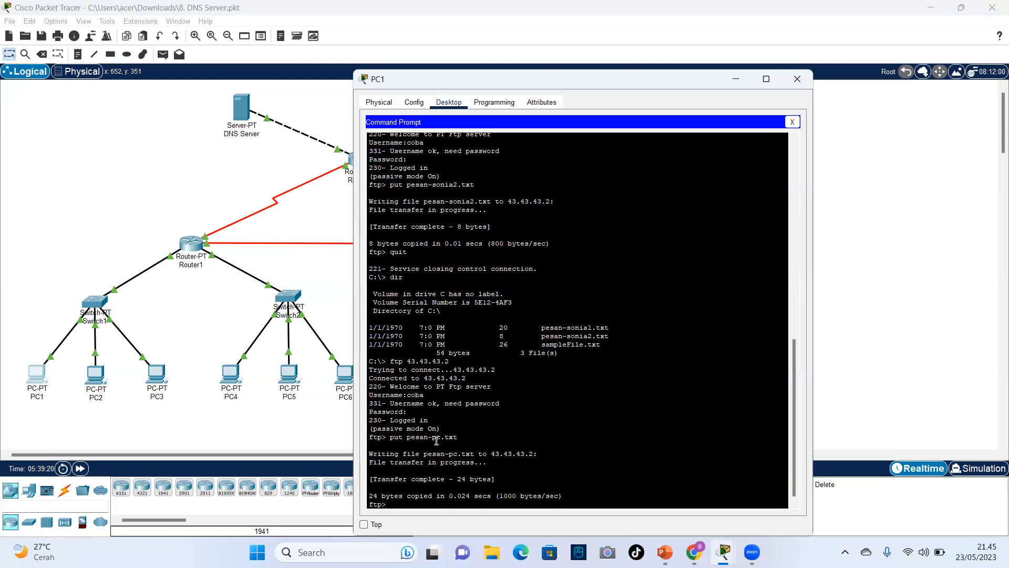
{"action": "left_click", "coordinate": [797, 79]}
Download pesan-pc.txt from the FTP server to the Laptop with the get command, and close its Command Prompt.
{"action": "left_click", "coordinate": [449, 376]}
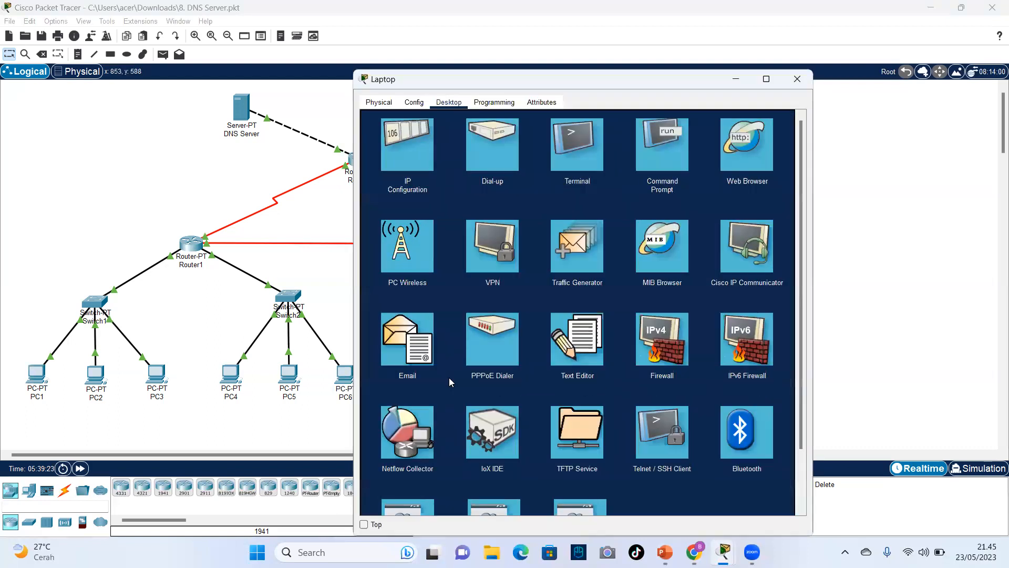
{"action": "left_click", "coordinate": [644, 148]}
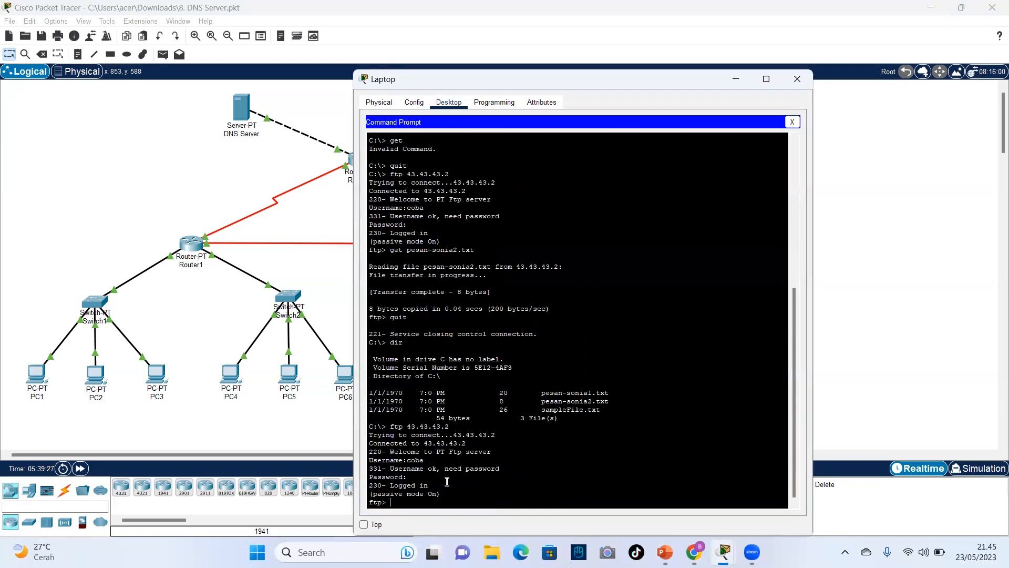
{"action": "type", "text": "get pesan-pc.txt"}
{"action": "key", "text": "Return"}
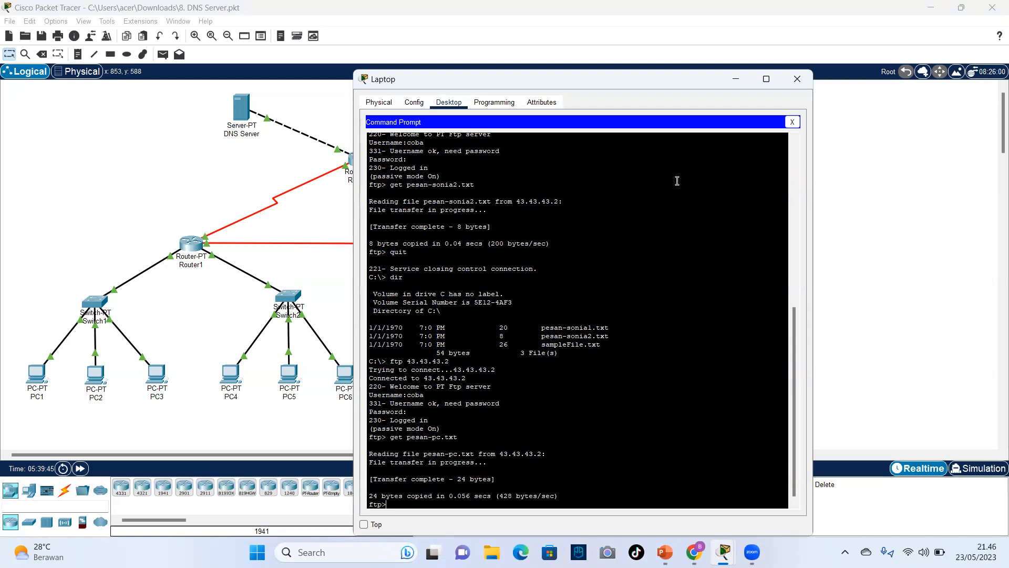
{"action": "left_click", "coordinate": [792, 123]}
Open pesan-pc.txt in the Laptop's Text Editor to check the received message, and close the editor.
{"action": "left_click", "coordinate": [571, 342]}
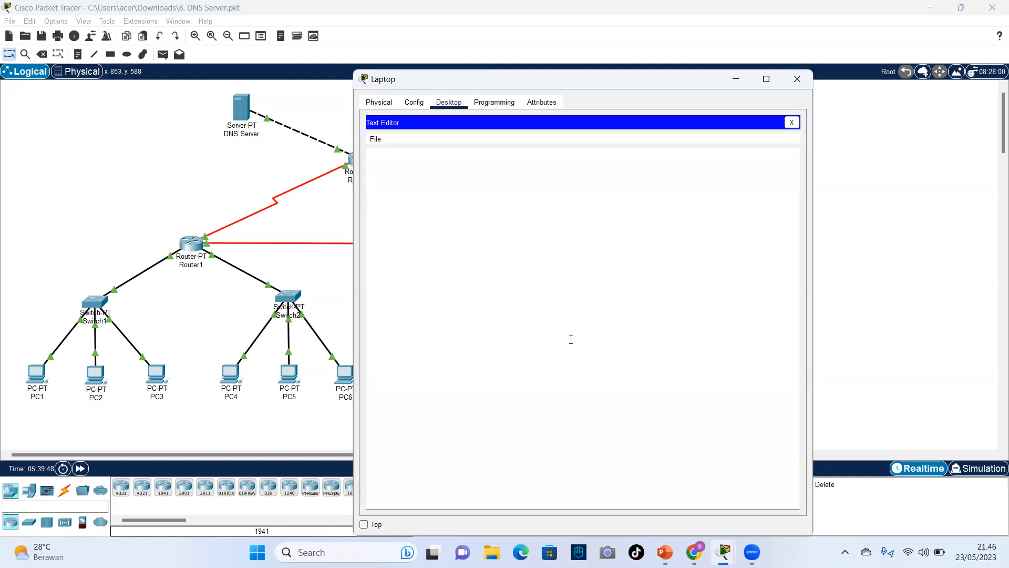
{"action": "left_click", "coordinate": [375, 139]}
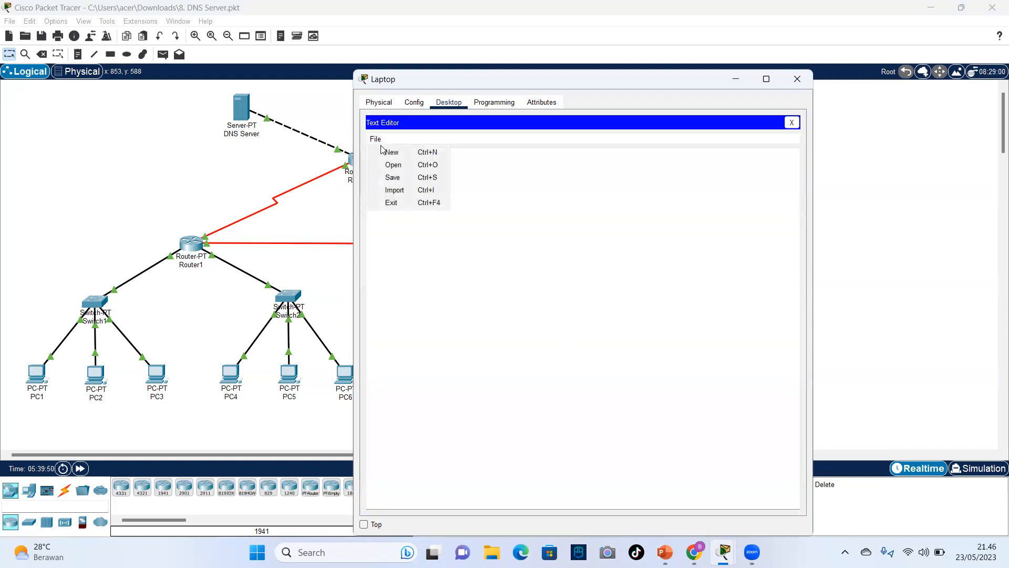
{"action": "left_click", "coordinate": [390, 165]}
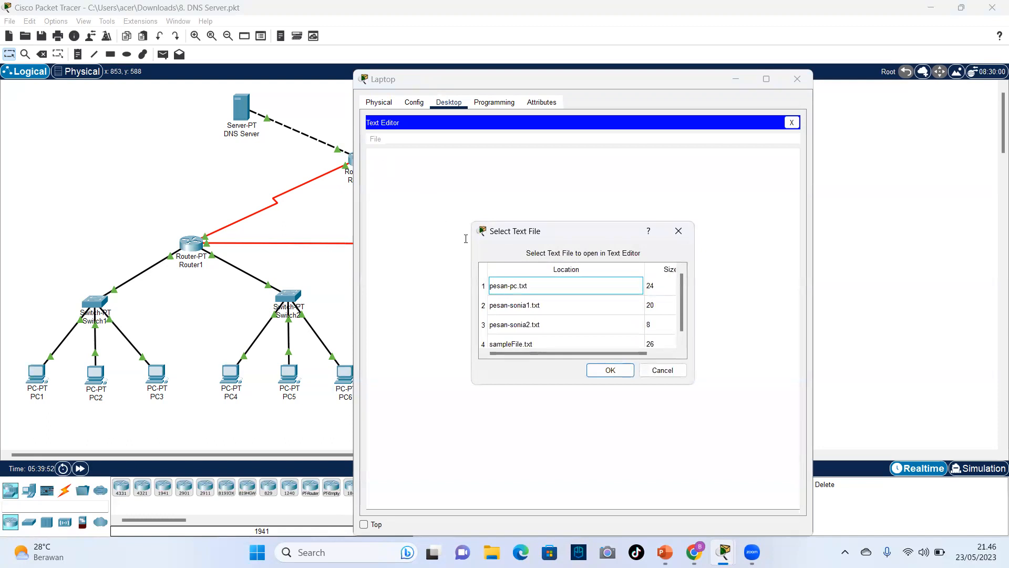
{"action": "left_click", "coordinate": [524, 296]}
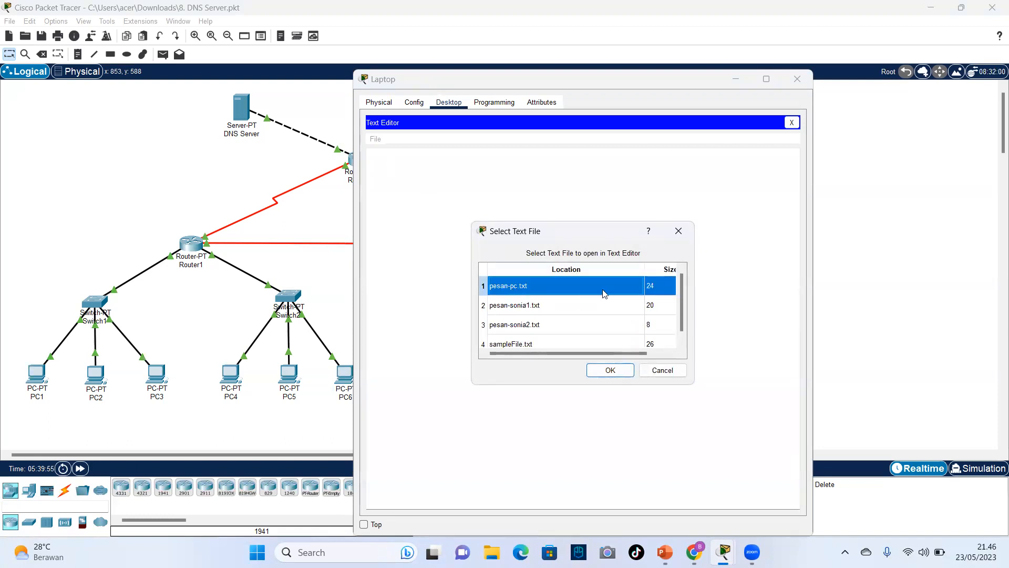
{"action": "left_click", "coordinate": [611, 372]}
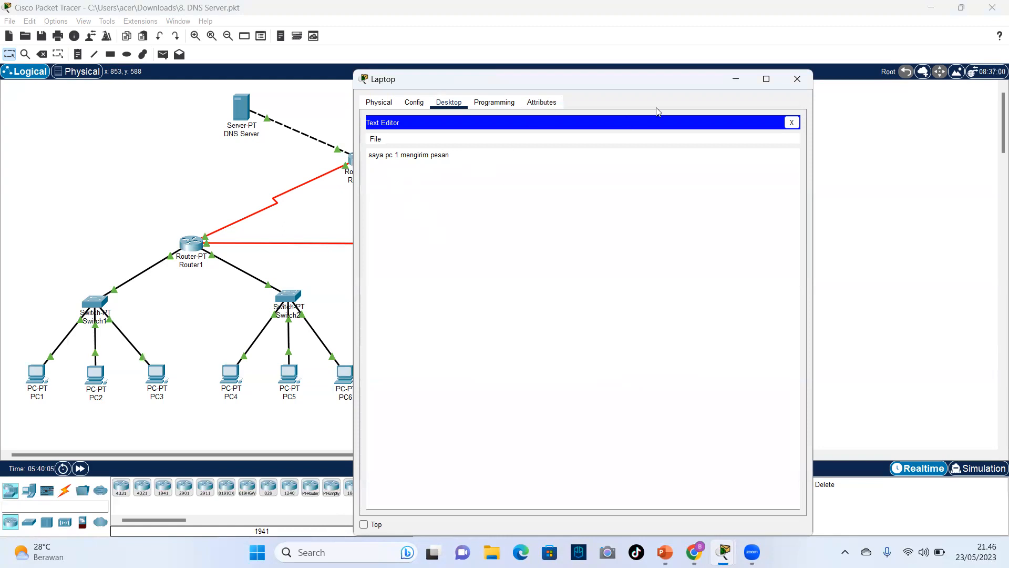
{"action": "left_click", "coordinate": [791, 122]}
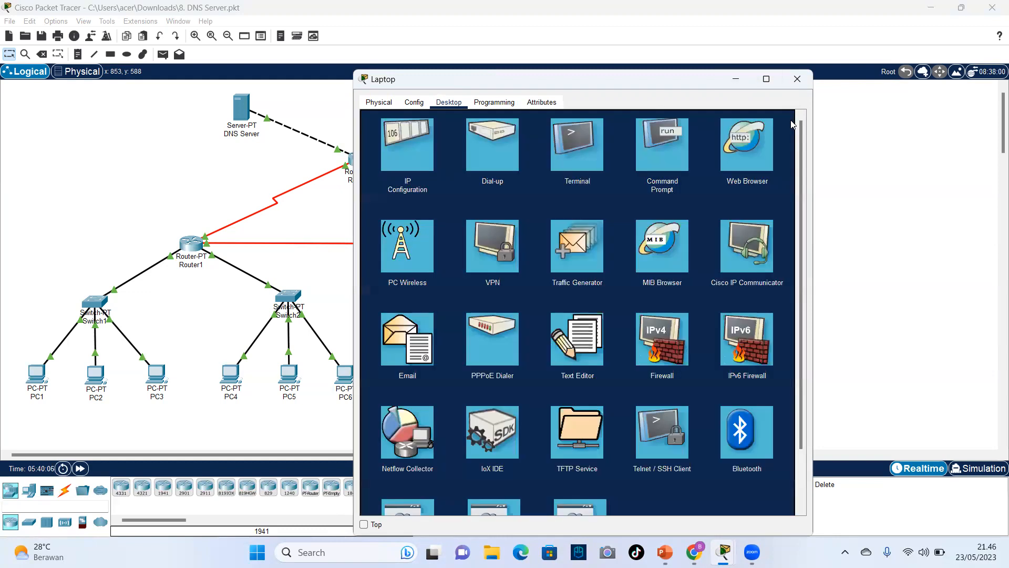
End the Laptop's FTP session with the quit command and close the Laptop window.
{"action": "left_click", "coordinate": [683, 129]}
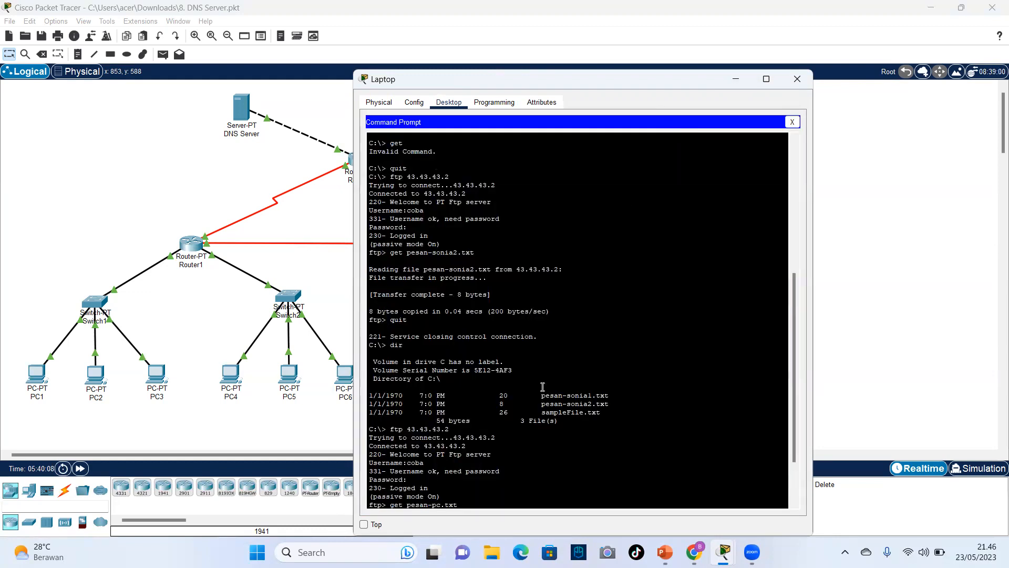
{"action": "key", "text": "Return"}
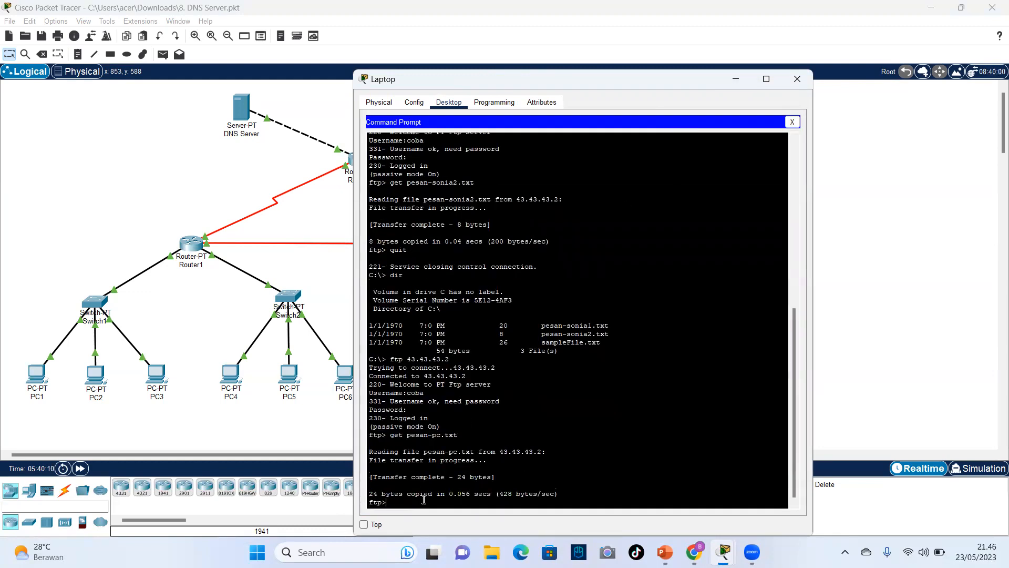
{"action": "type", "text": "quit"}
{"action": "key", "text": "Return"}
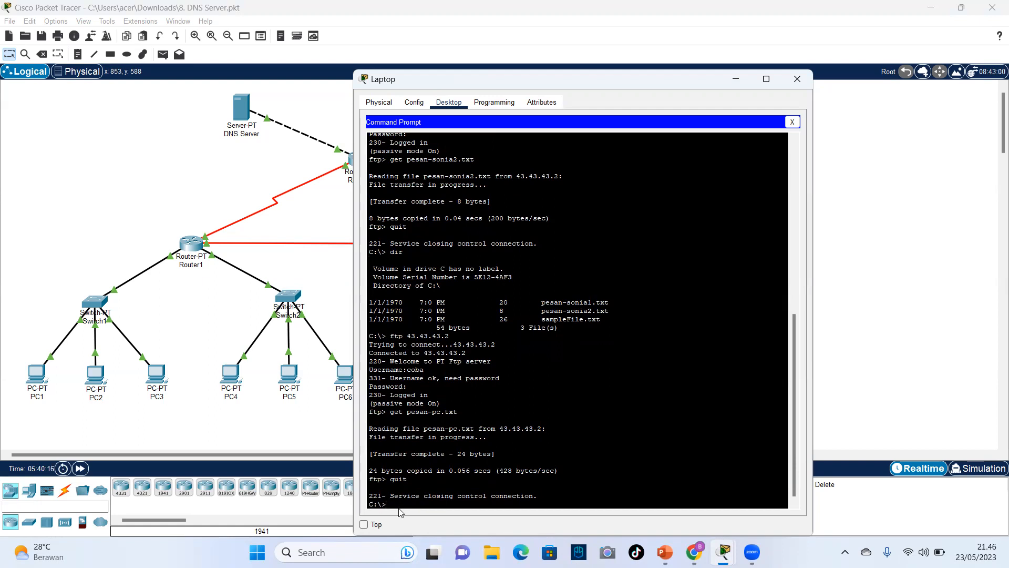
{"action": "left_click", "coordinate": [797, 79]}
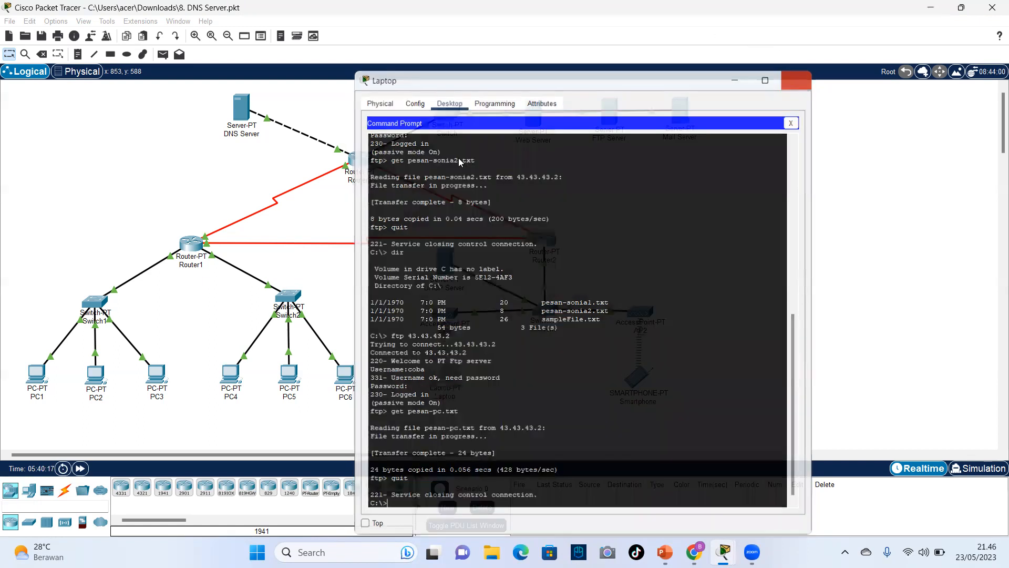
End PC1's FTP session with the quit command and put the PC1 window away.
{"action": "left_click", "coordinate": [36, 374]}
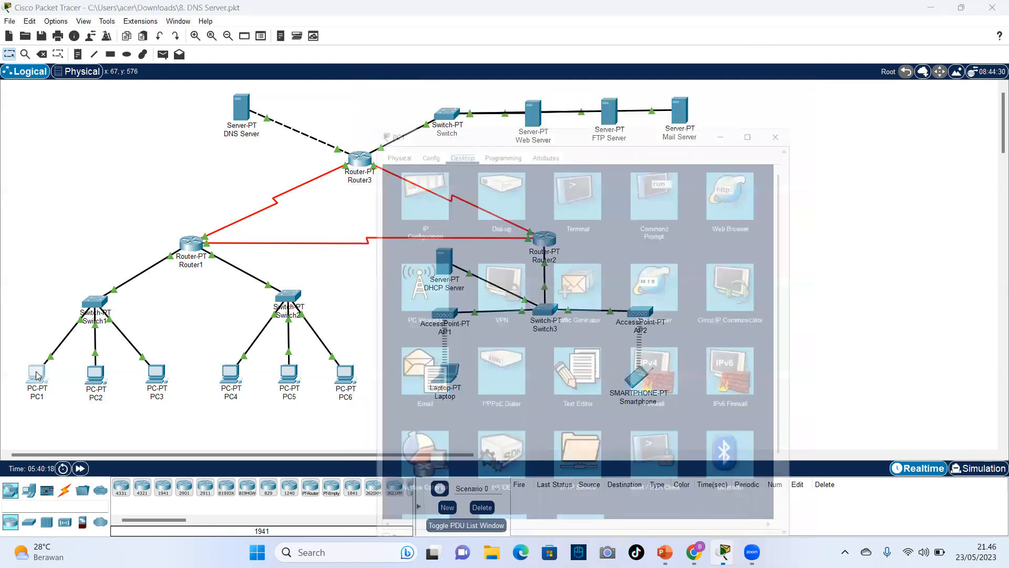
{"action": "left_click", "coordinate": [649, 159]}
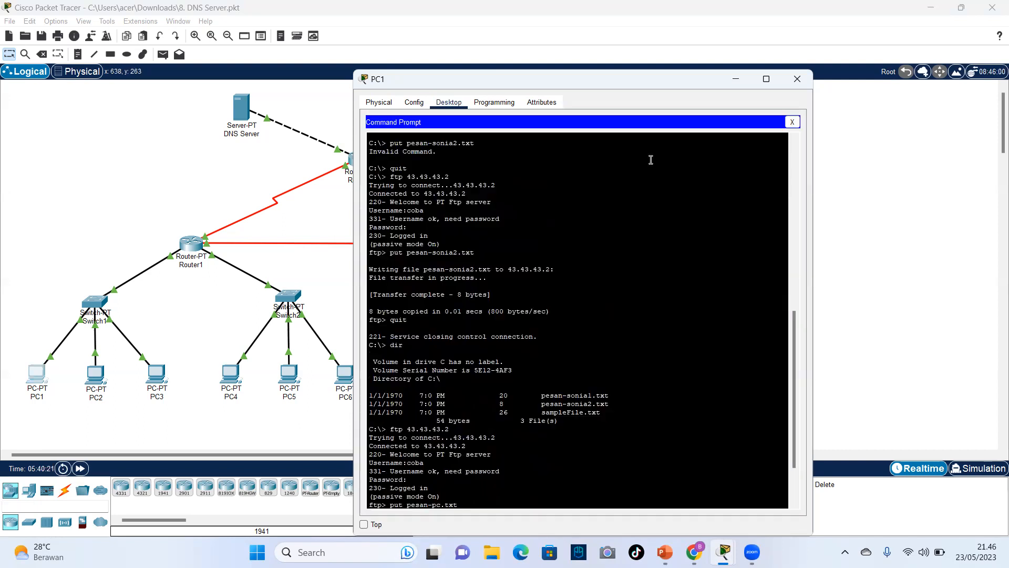
{"action": "key", "text": "Return"}
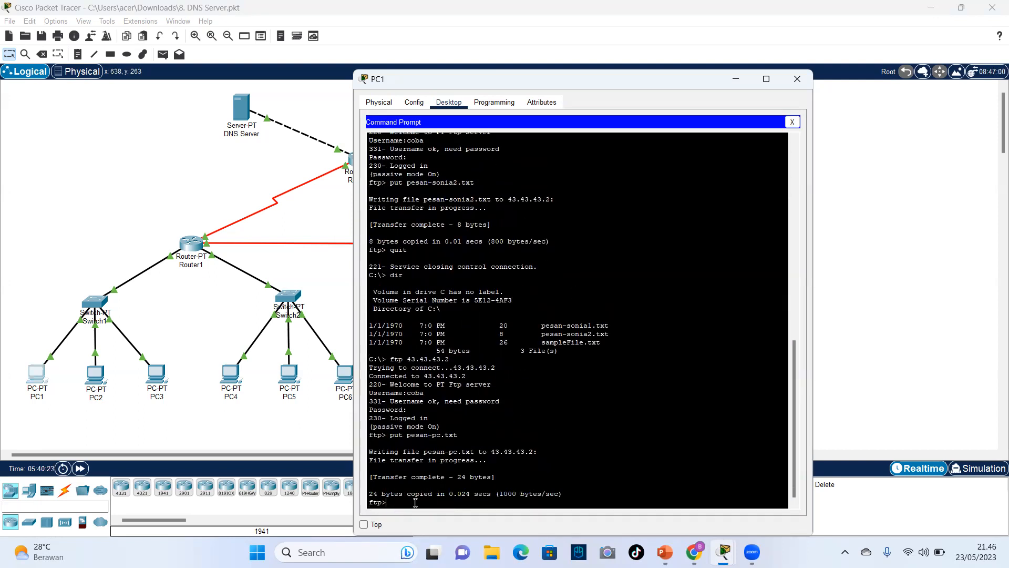
{"action": "type", "text": "quit"}
{"action": "key", "text": "Return"}
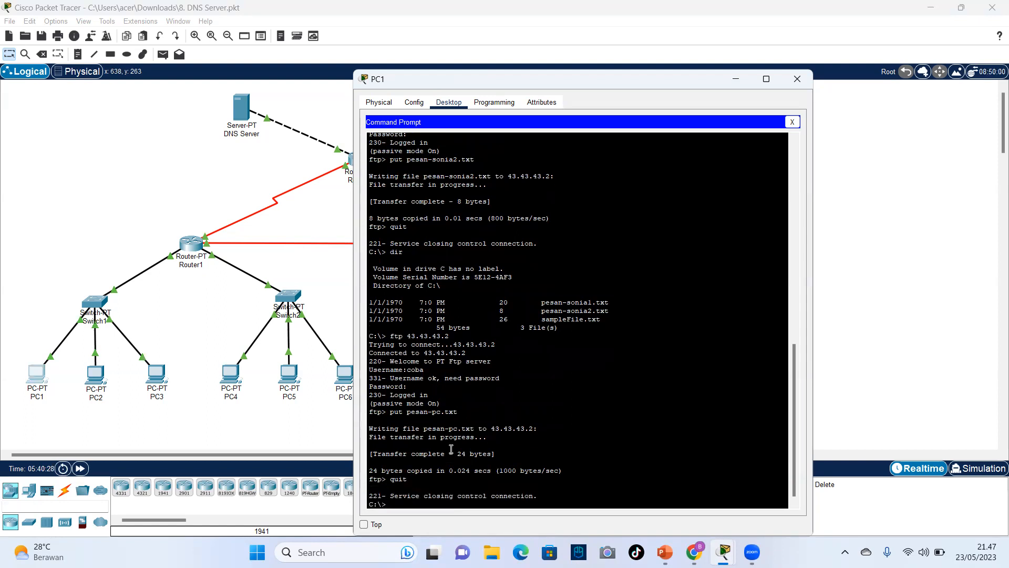
{"action": "left_click", "coordinate": [746, 78]}
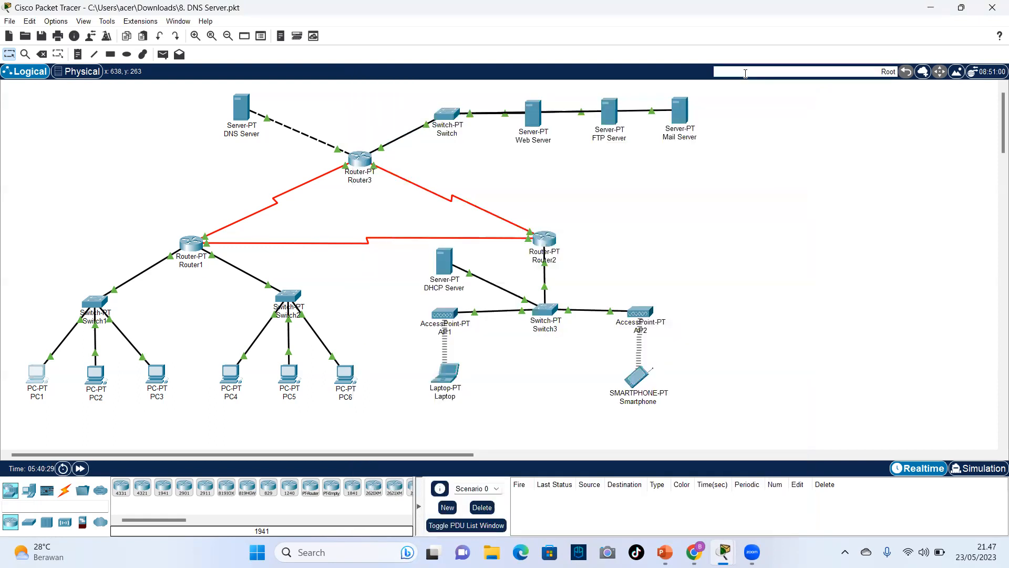